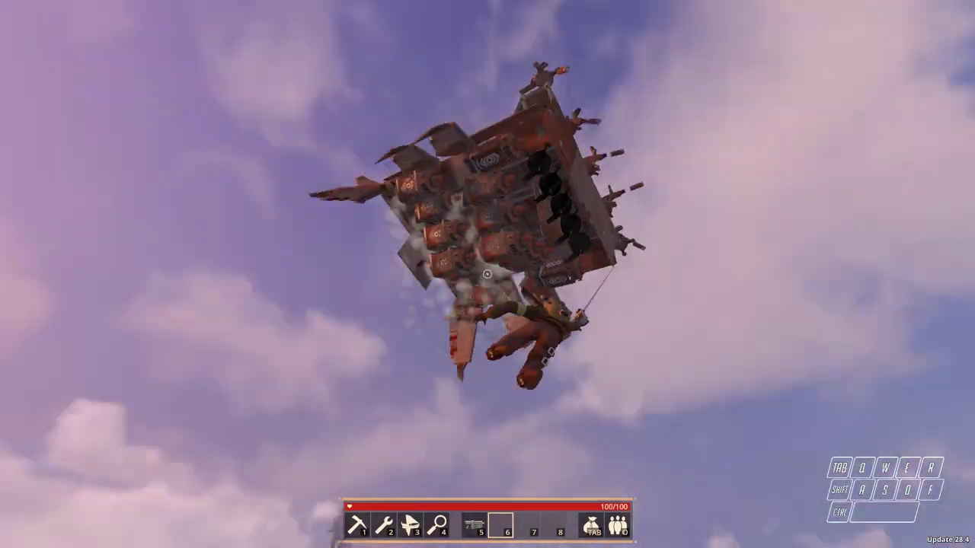
Swing forward and sideways around the spinning airship on the grapple, then get onto its hull.
key("w")
key("a")
key("space")
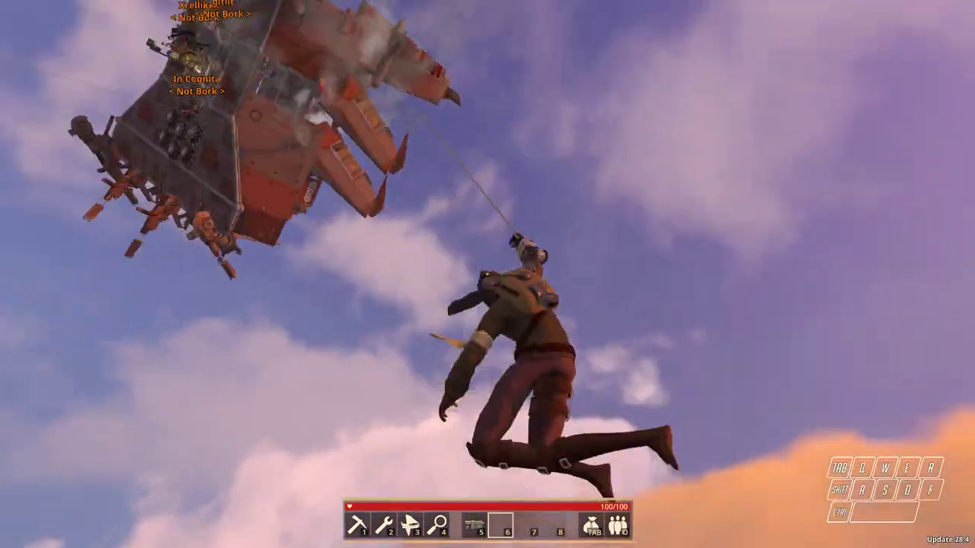
key("ctrl")
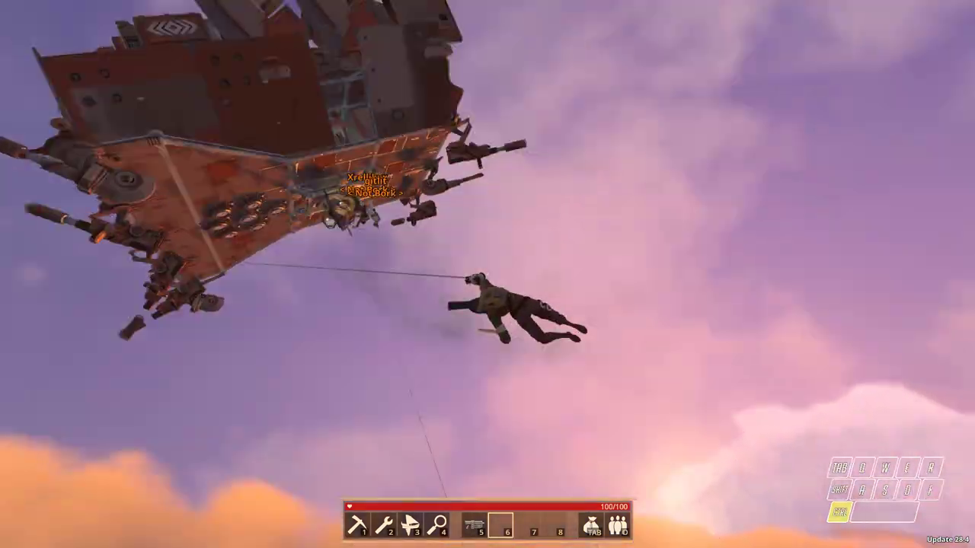
Choose RESPAWN from the pause menu to revive the character near the airship.
key("Escape")
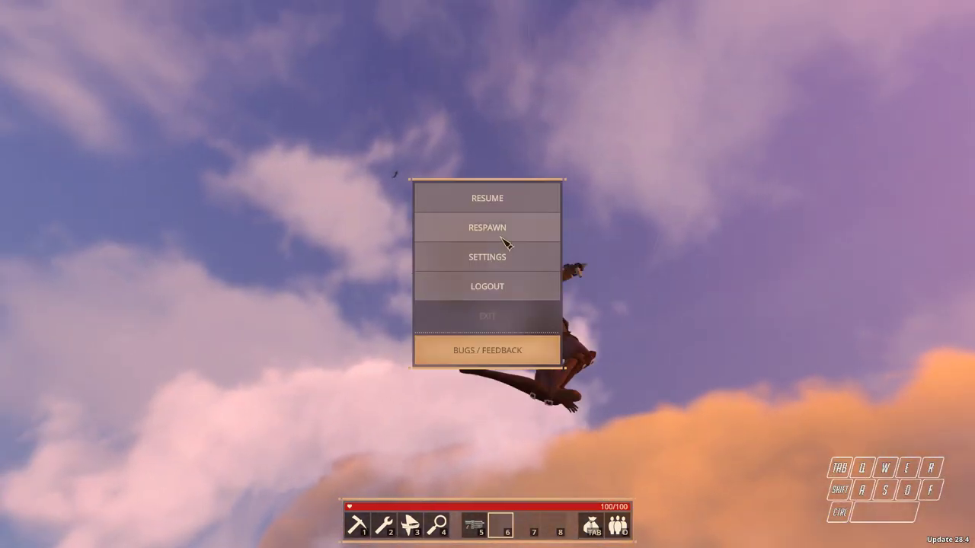
left_click(457, 228)
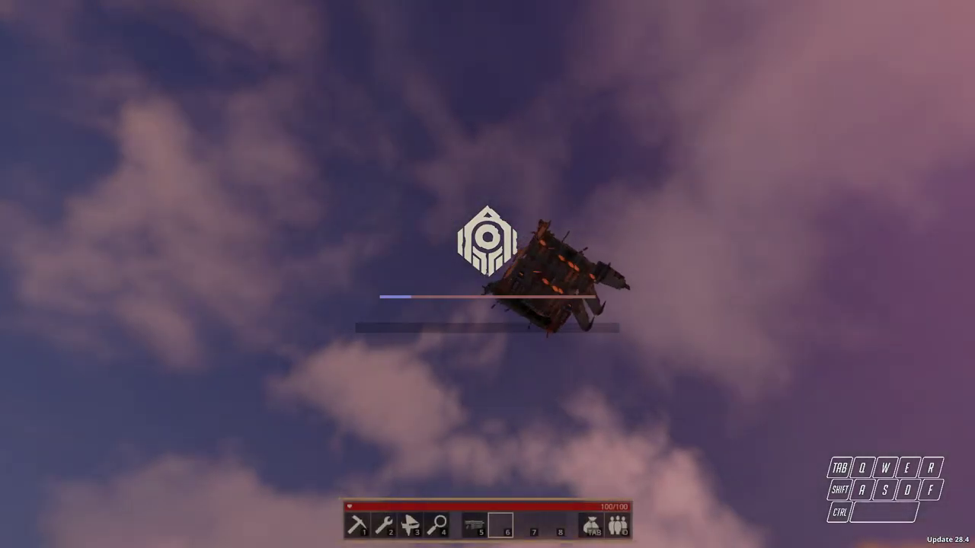
Respawn once more from the pause menu, then move forward after reviving.
key("Escape")
left_click(509, 227)
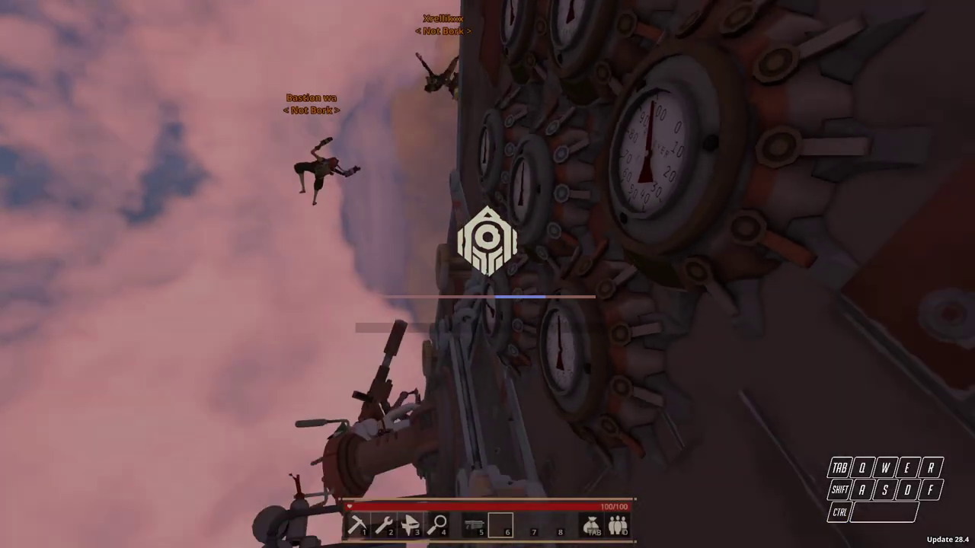
key("w")
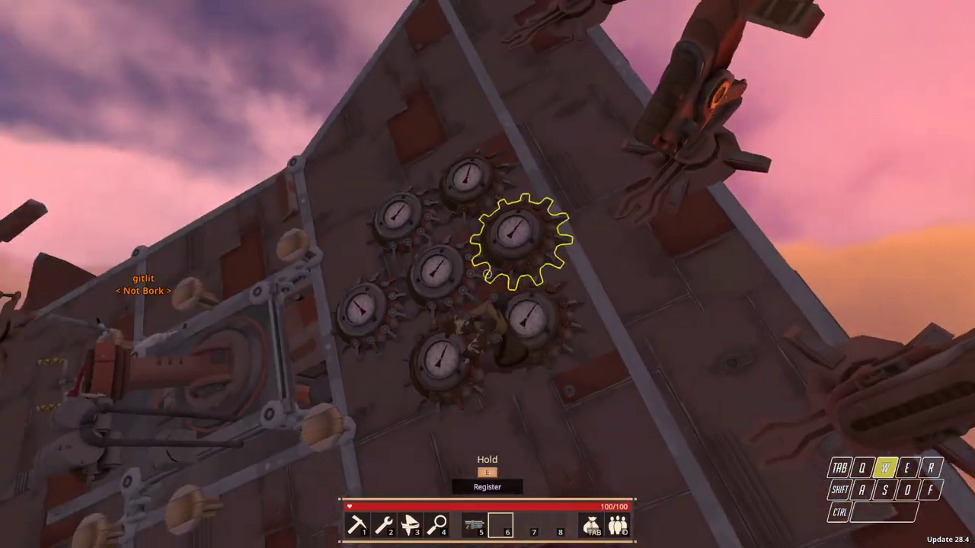